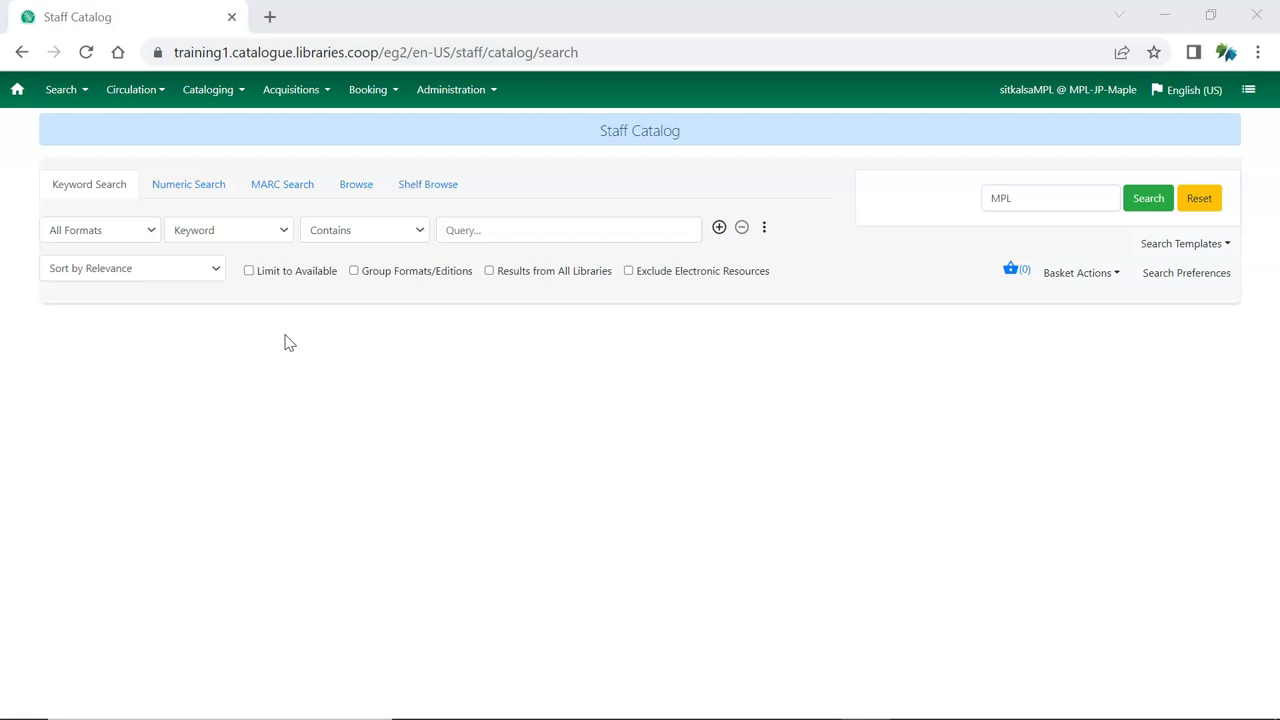
- Add a second search row set to Keyword contains, joined to the first row by And
left_click(283, 232)
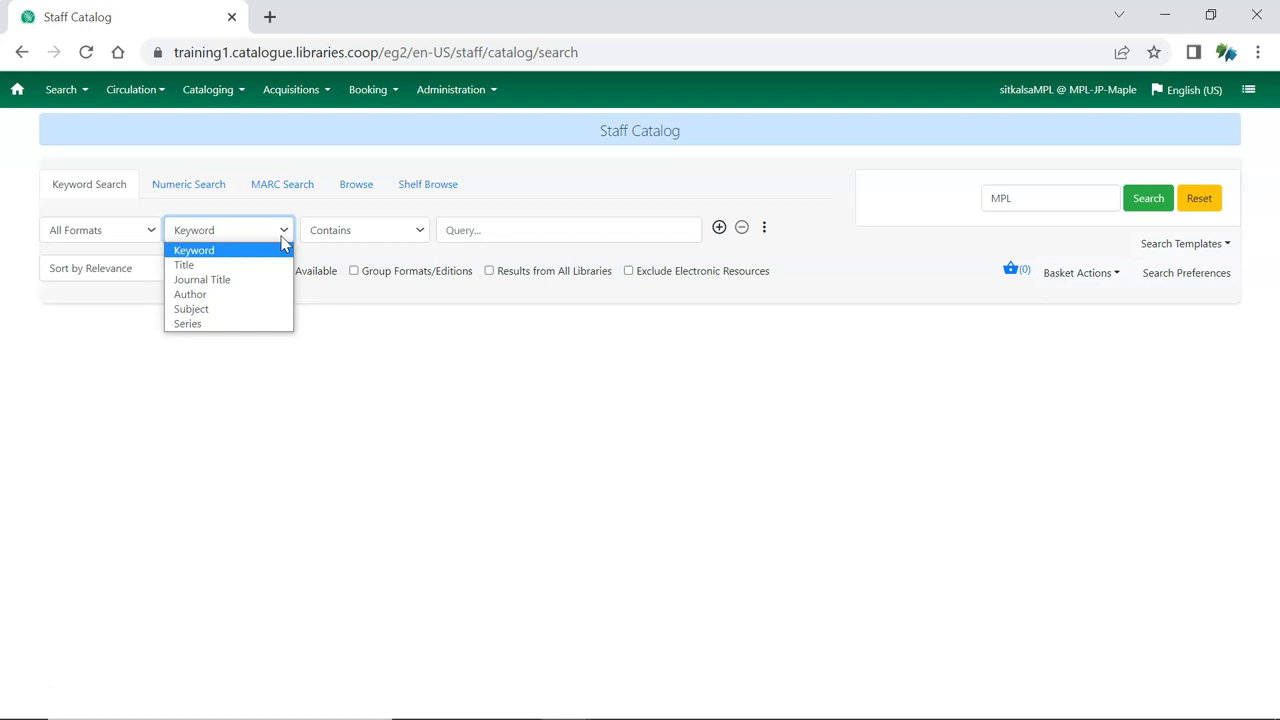
left_click(283, 239)
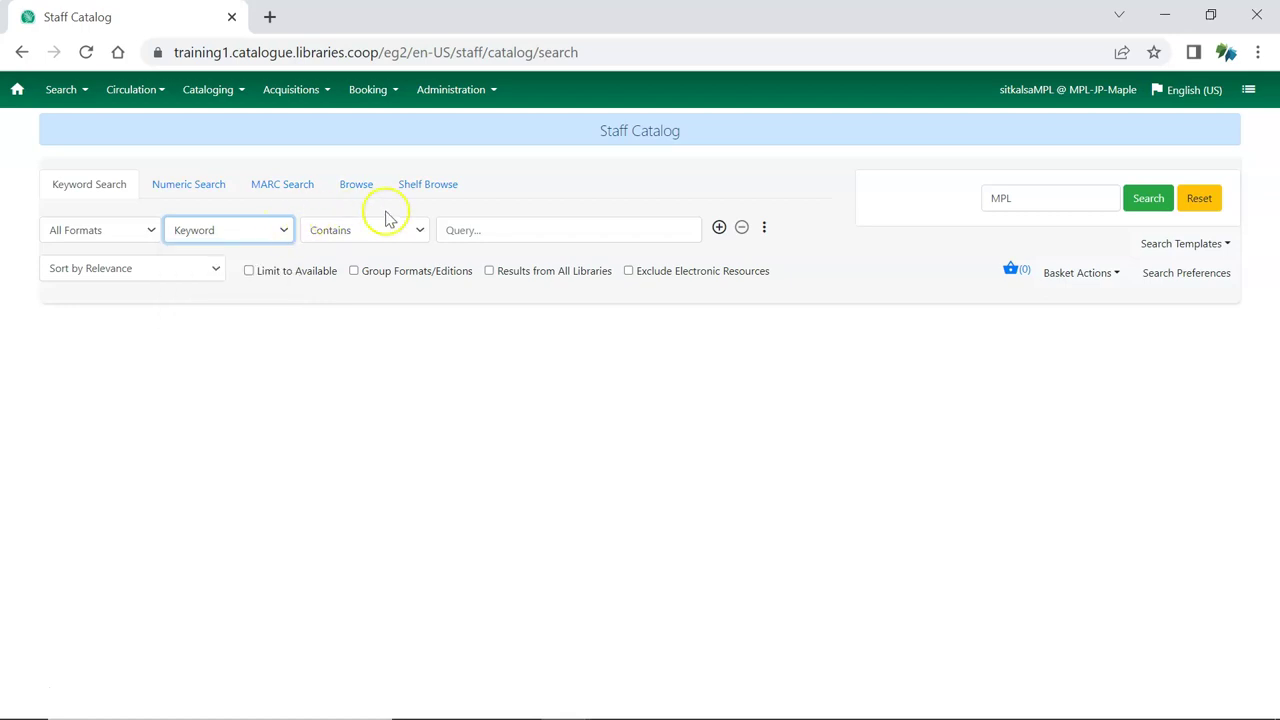
left_click(718, 229)
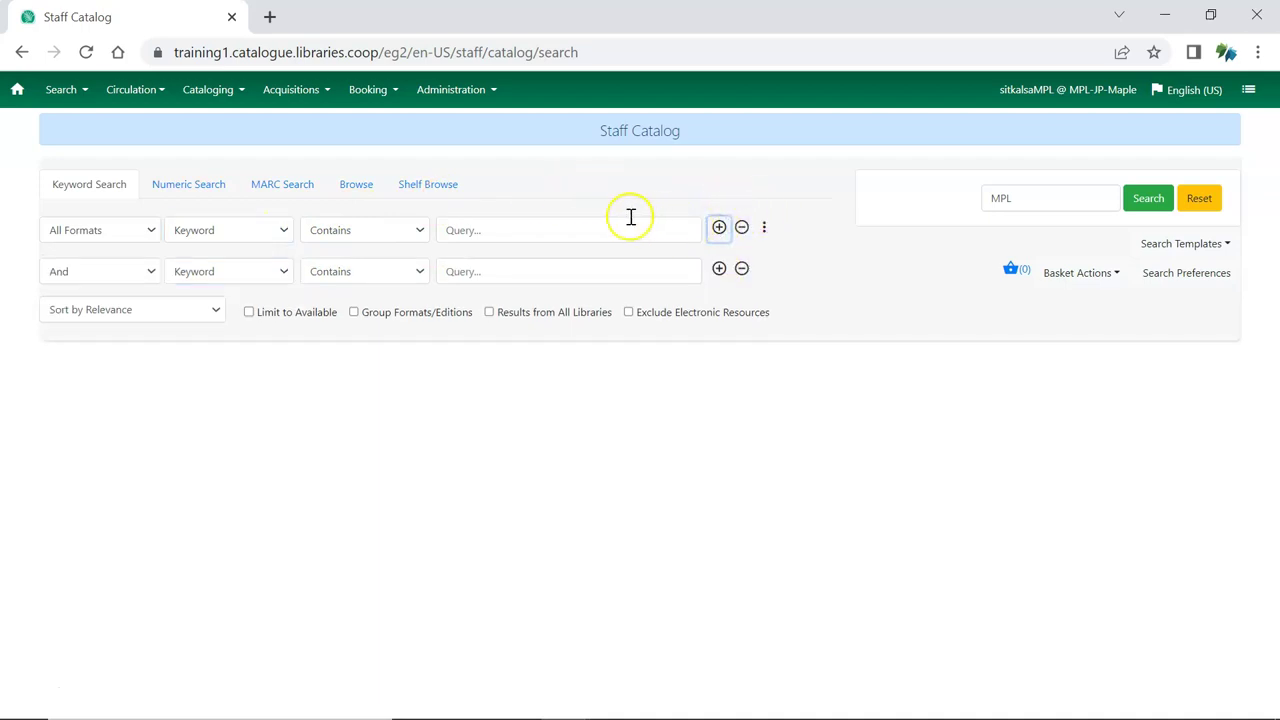
left_click(149, 276)
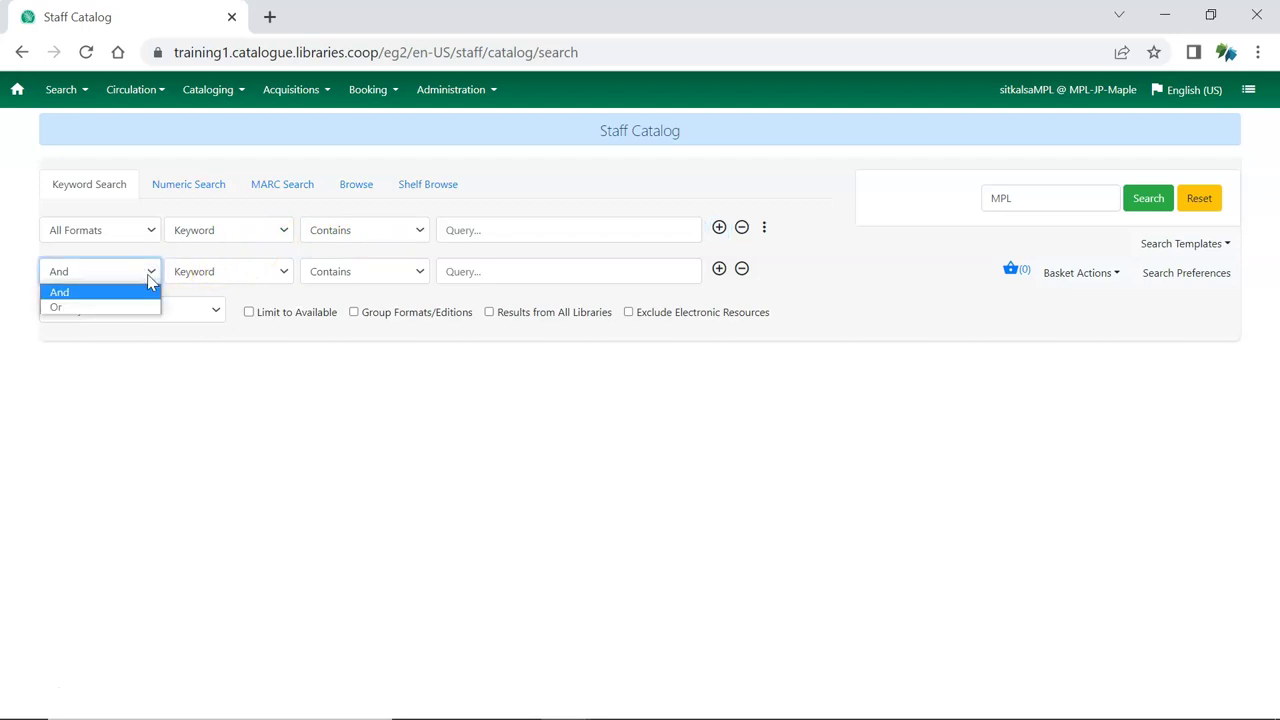
left_click(148, 278)
left_click(340, 276)
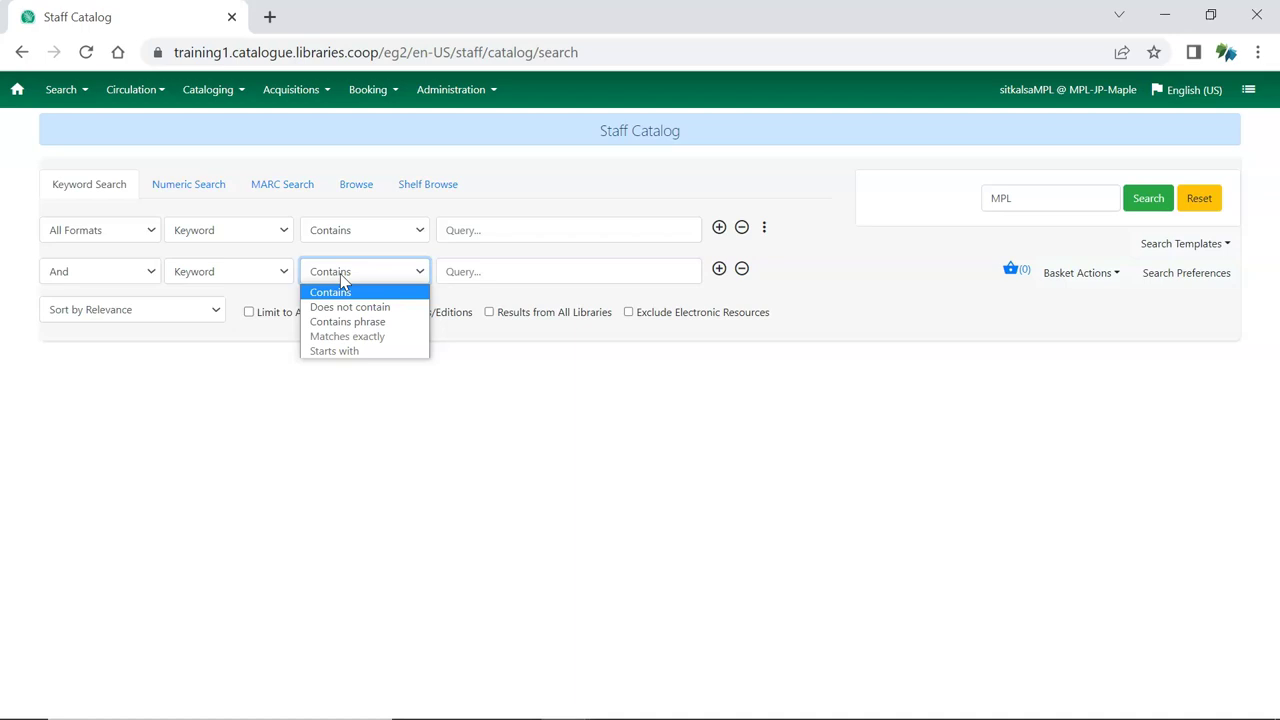
left_click(341, 279)
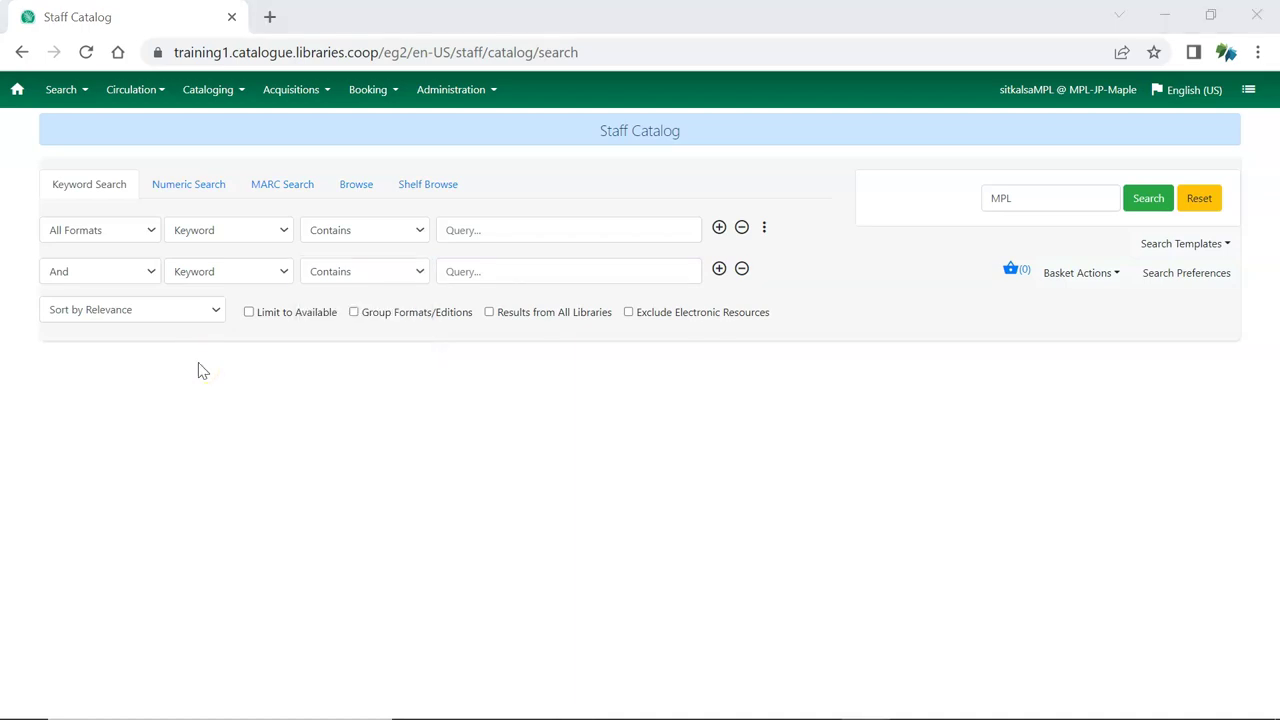
- View the available result sort orders in the Sort by Relevance dropdown
left_click(205, 314)
- Expand the additional search filters with the three-dot icon
left_click(764, 230)
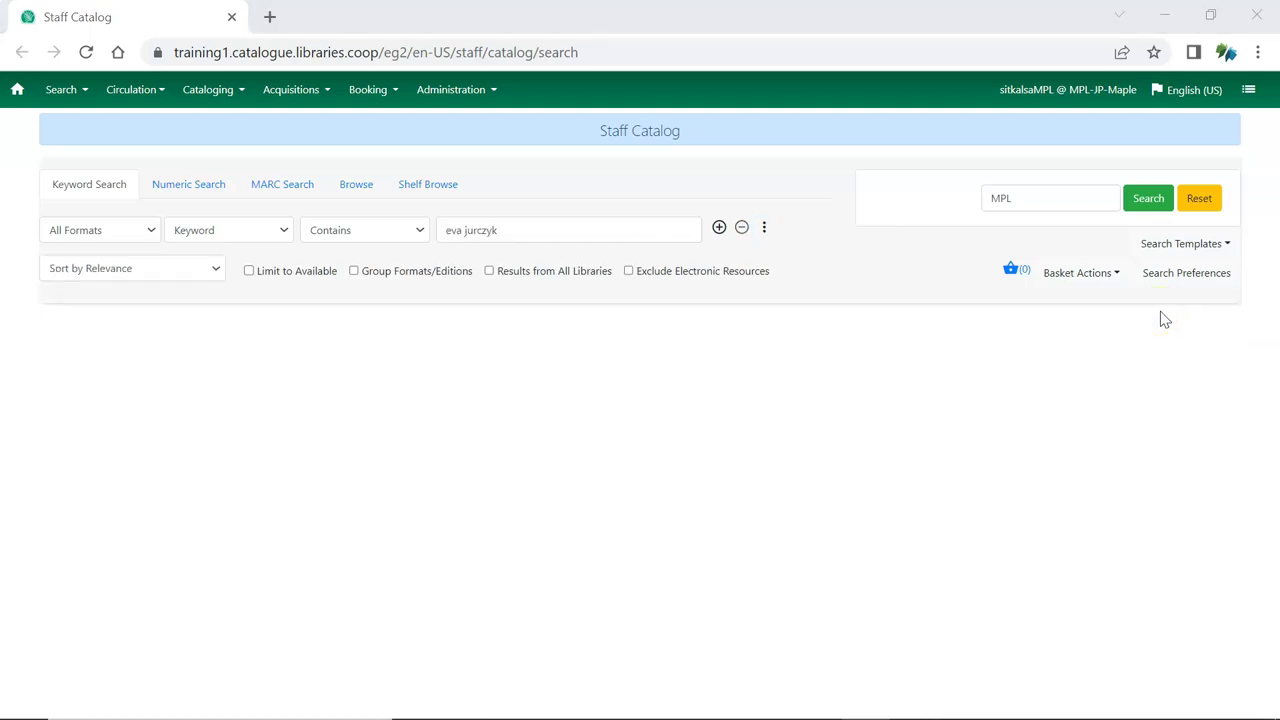
- Run the keyword search for the author's name
left_click(1158, 203)
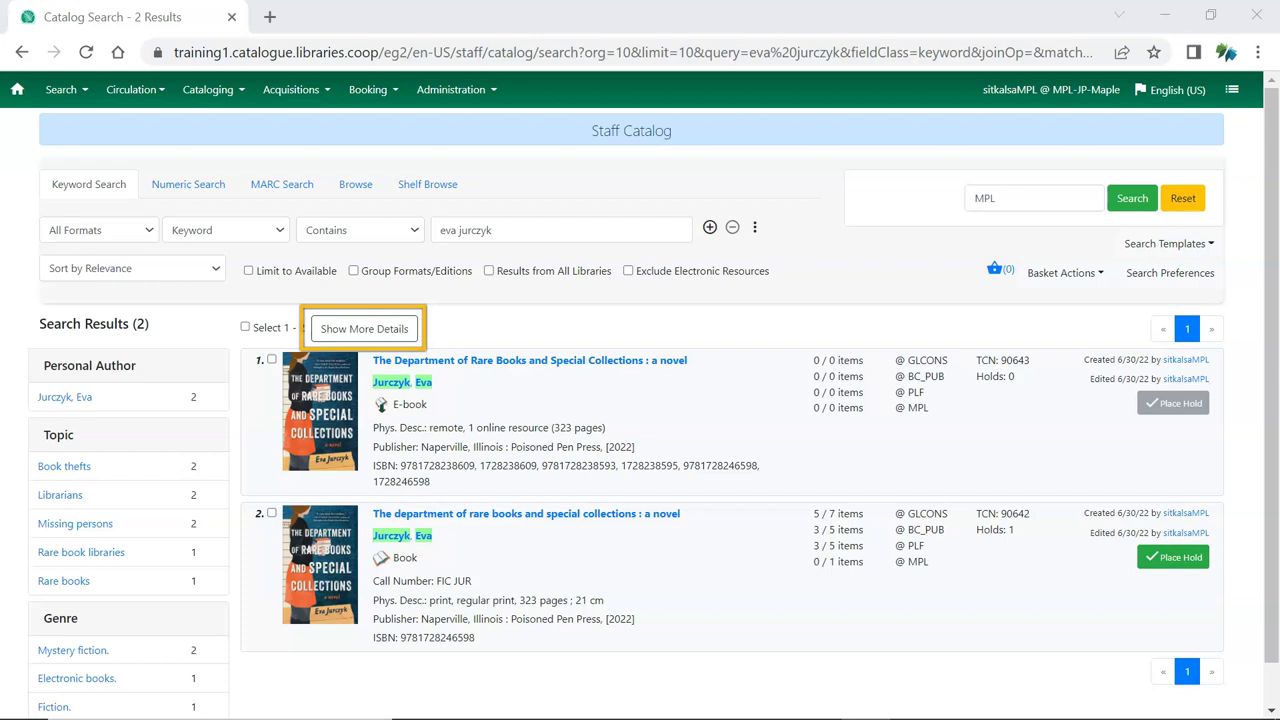
- Show fuller details for each result and scroll through the list
left_click(345, 340)
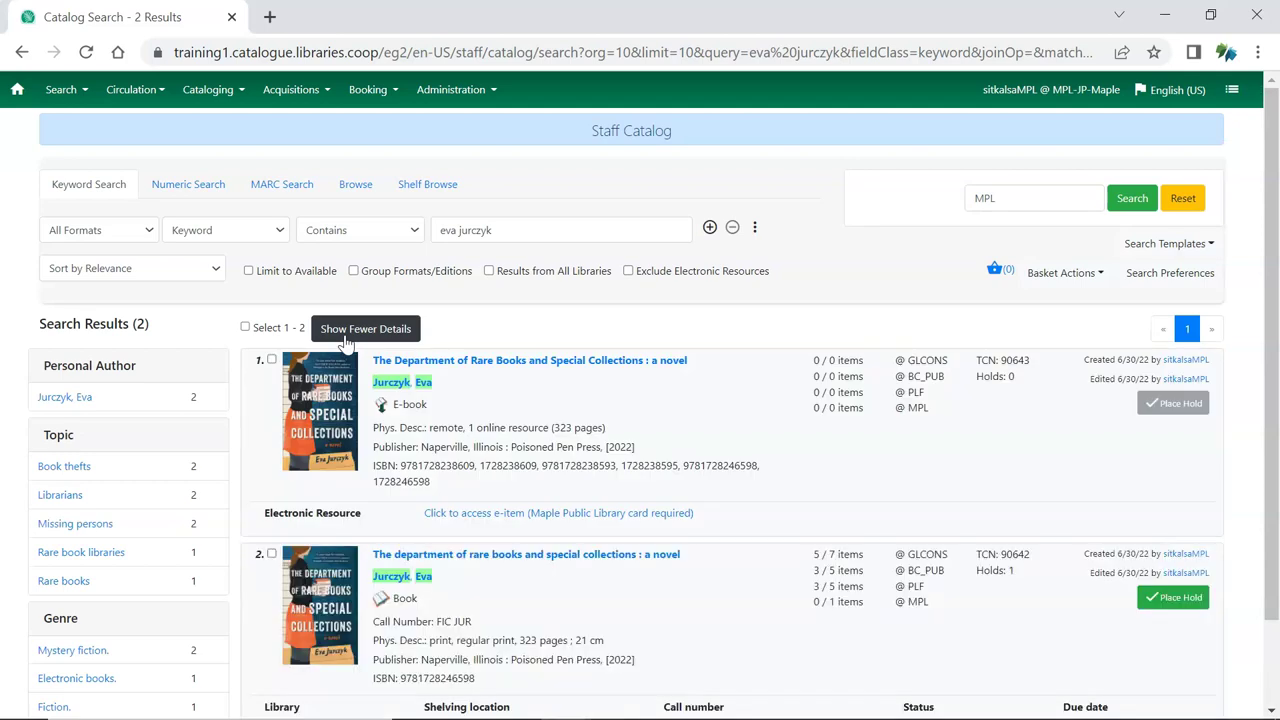
scroll(500, 386, "down", 1)
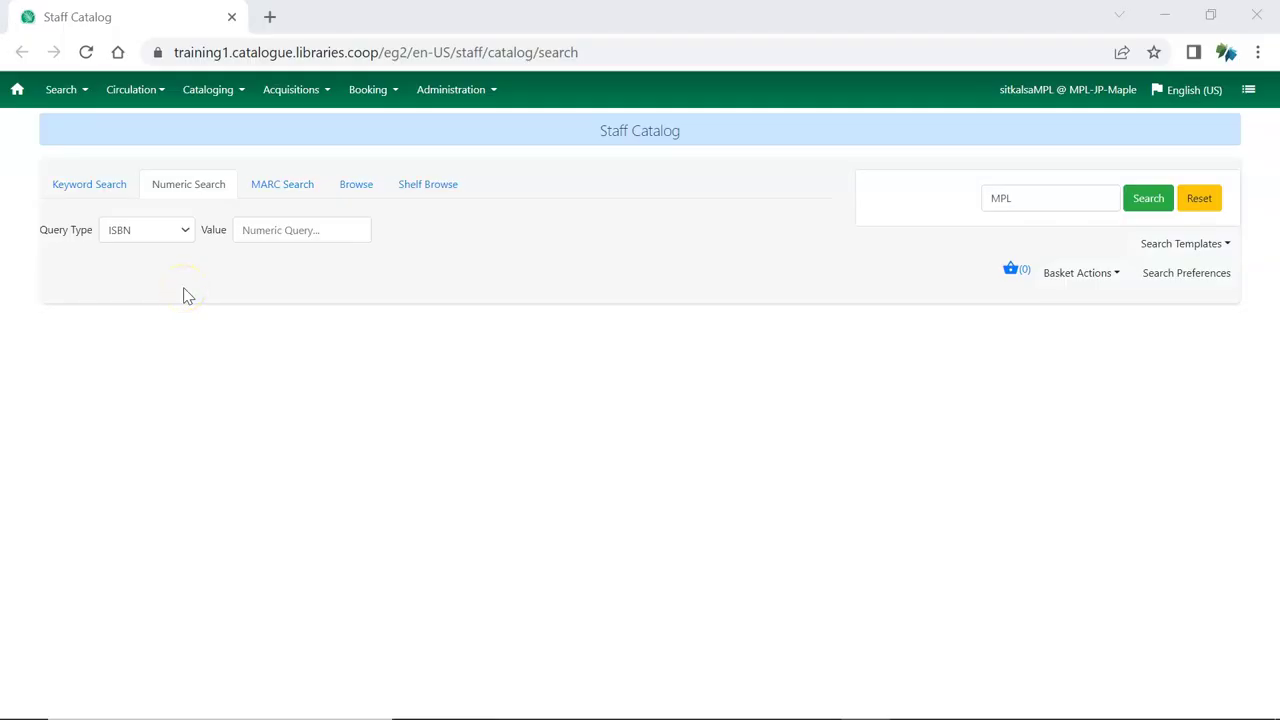
left_click(186, 234)
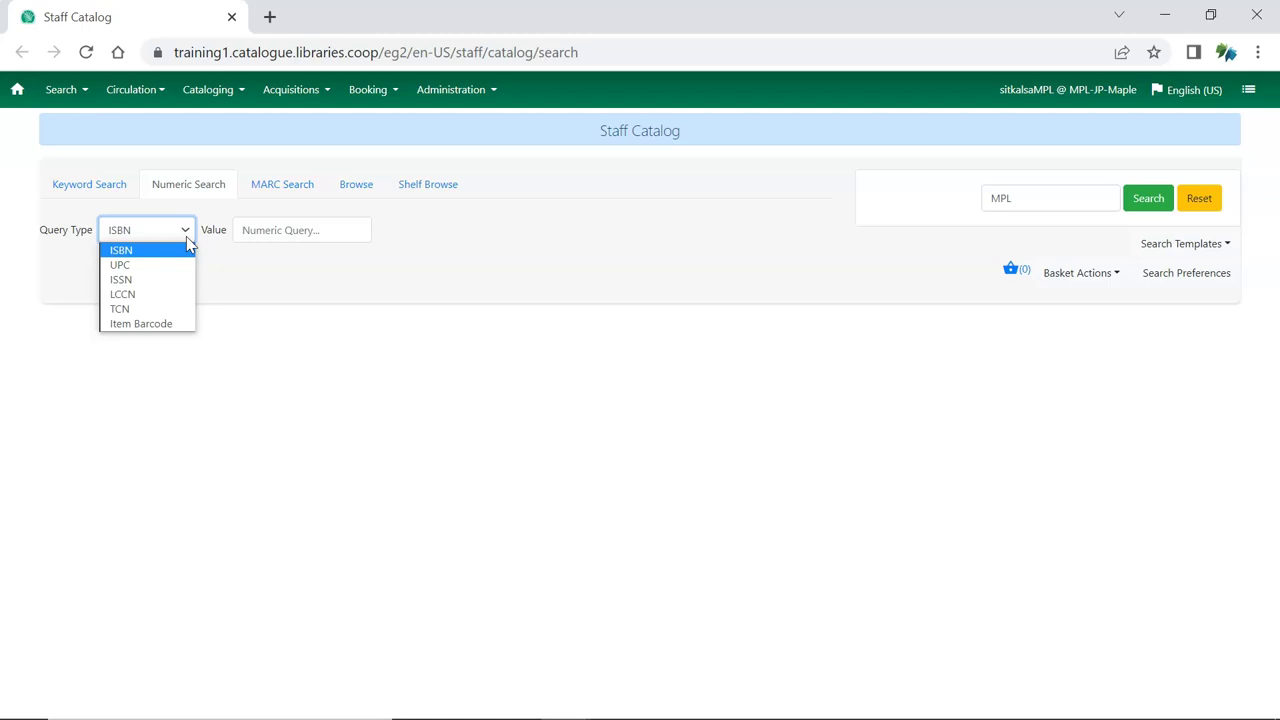
left_click(182, 251)
left_click(252, 230)
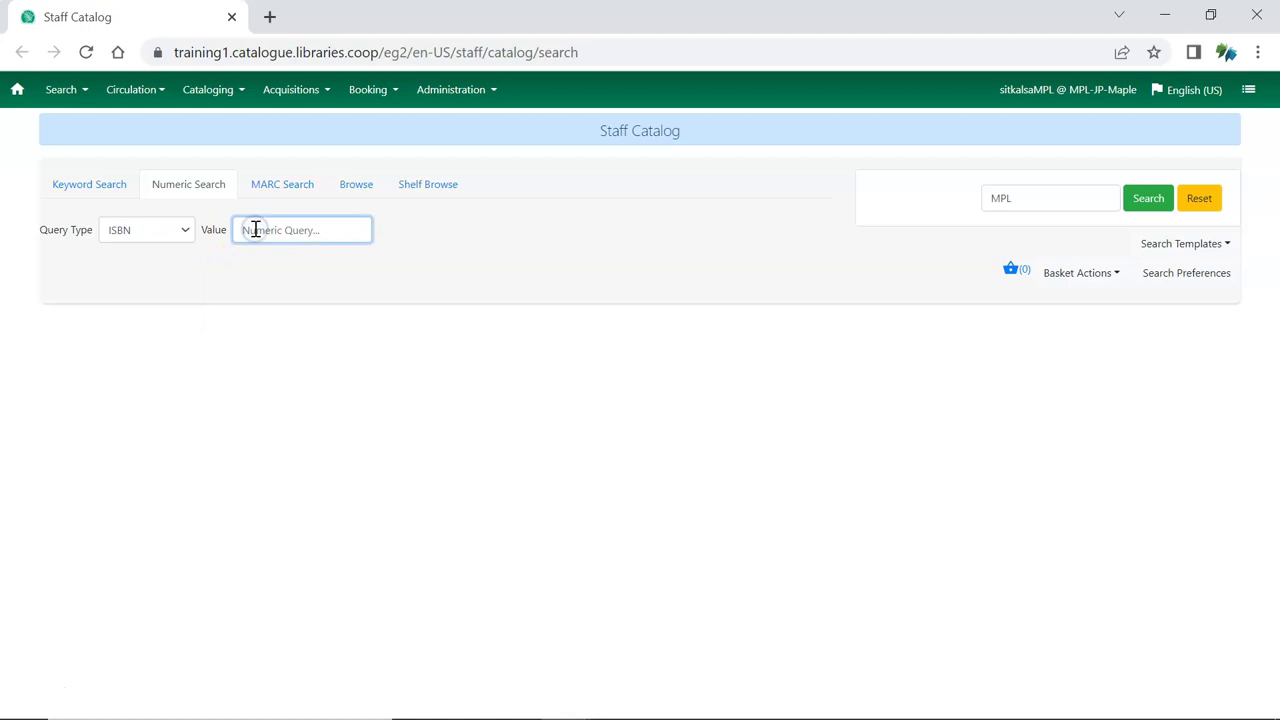
type("9781596436060")
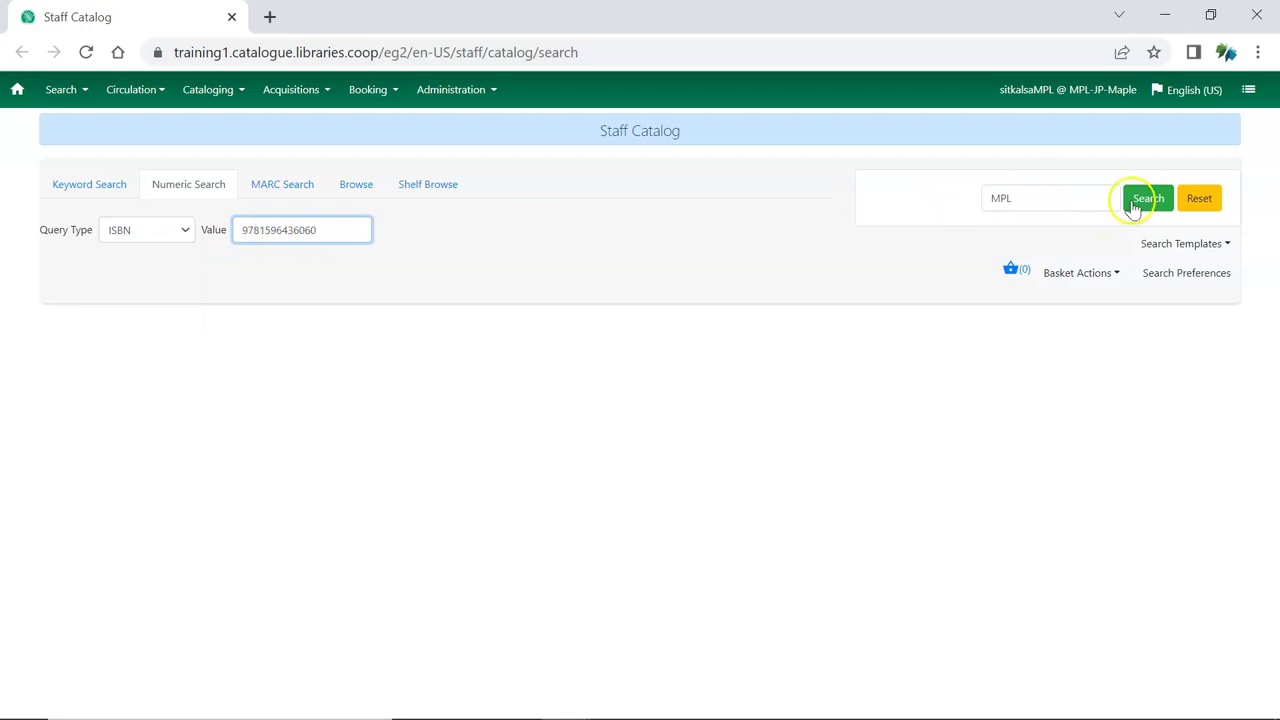
left_click(1135, 203)
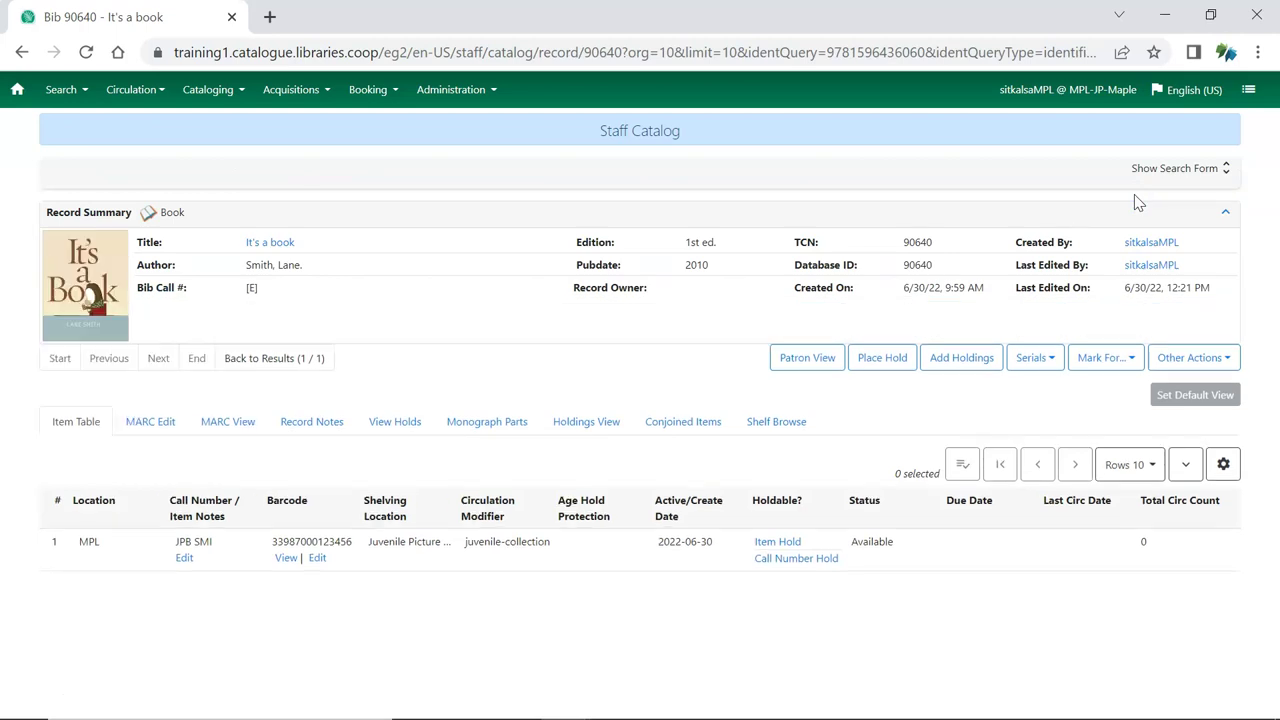
- Rerun the ISBN search with the library scope changed from MPL to GLCONS
left_click(1226, 172)
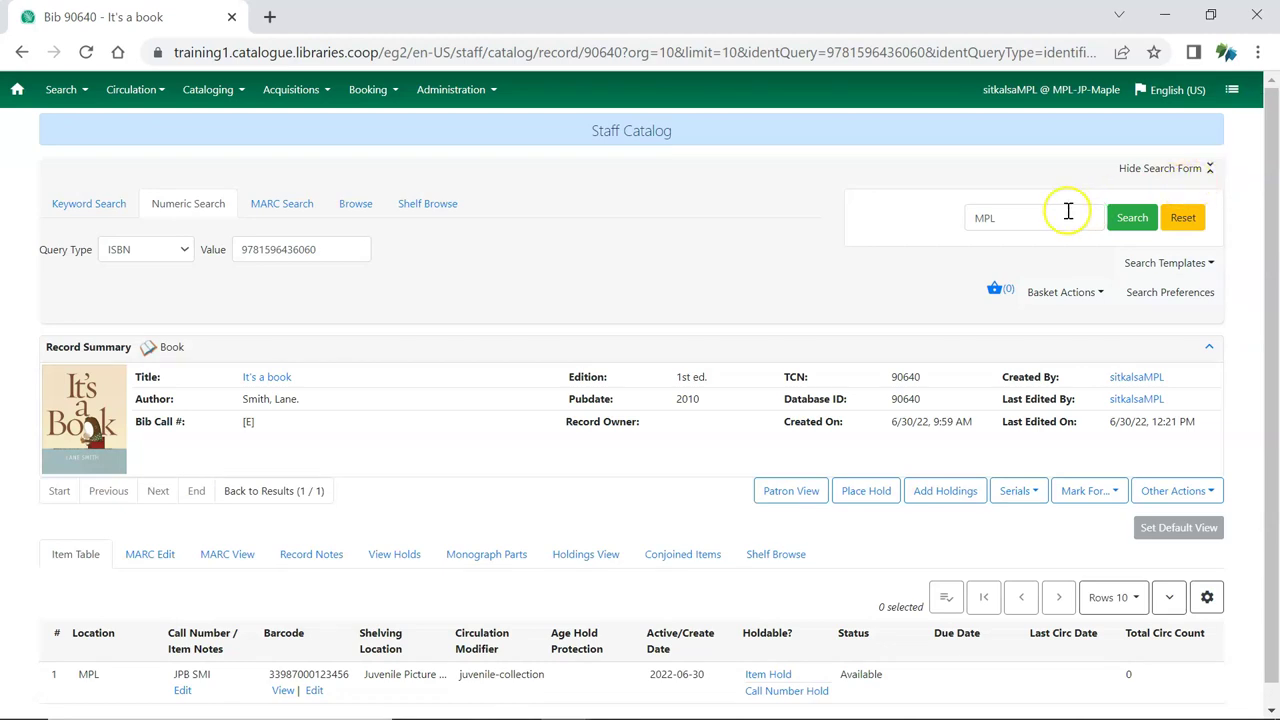
left_click_drag(1066, 212, 950, 216)
type("G")
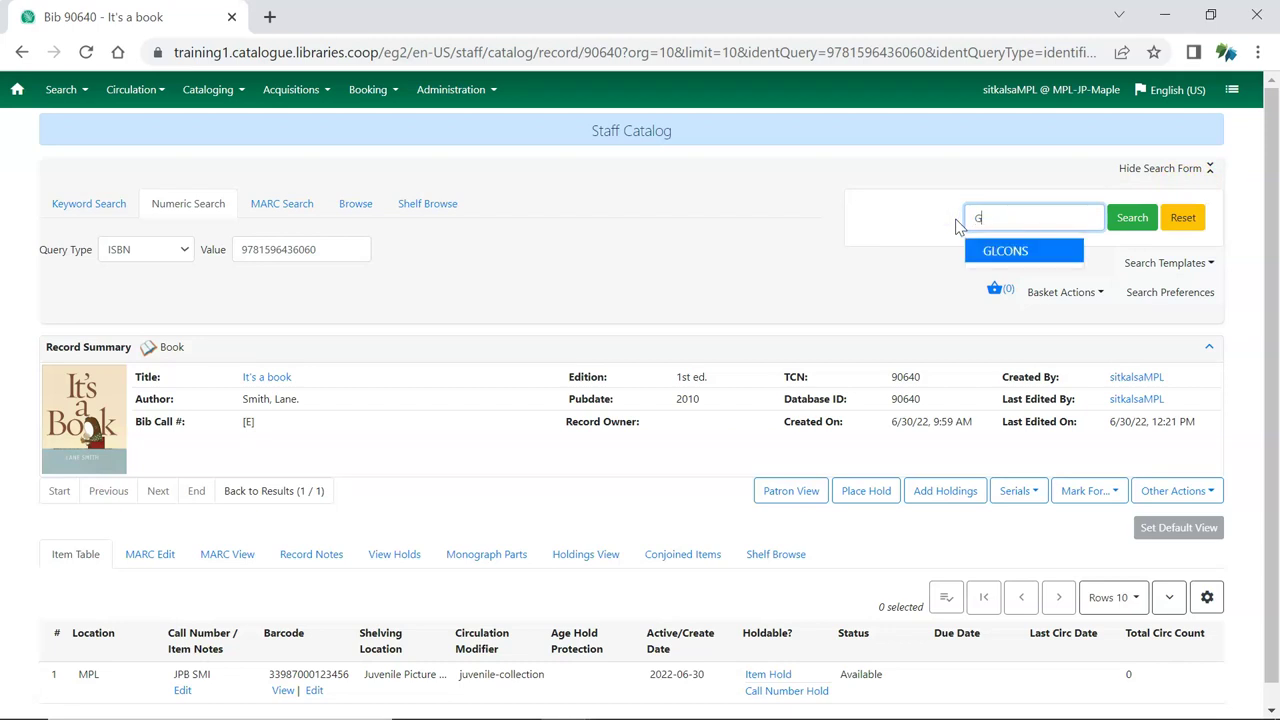
left_click(1000, 251)
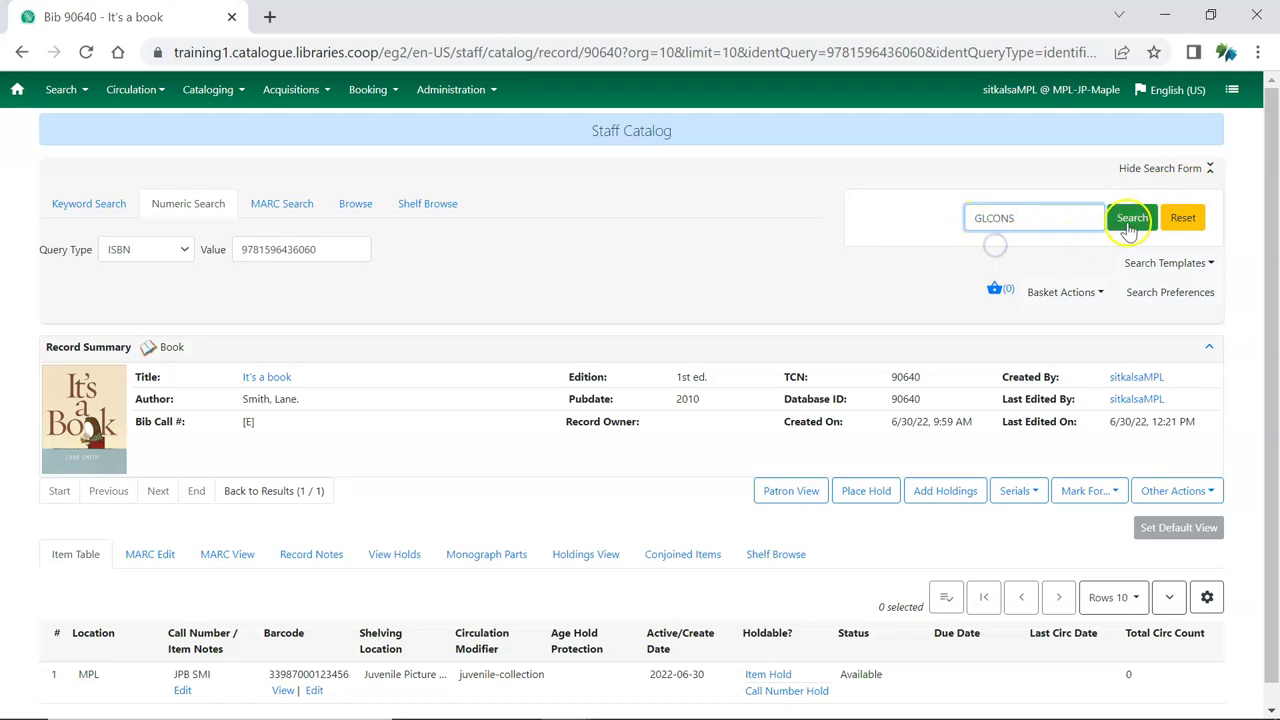
left_click(1130, 219)
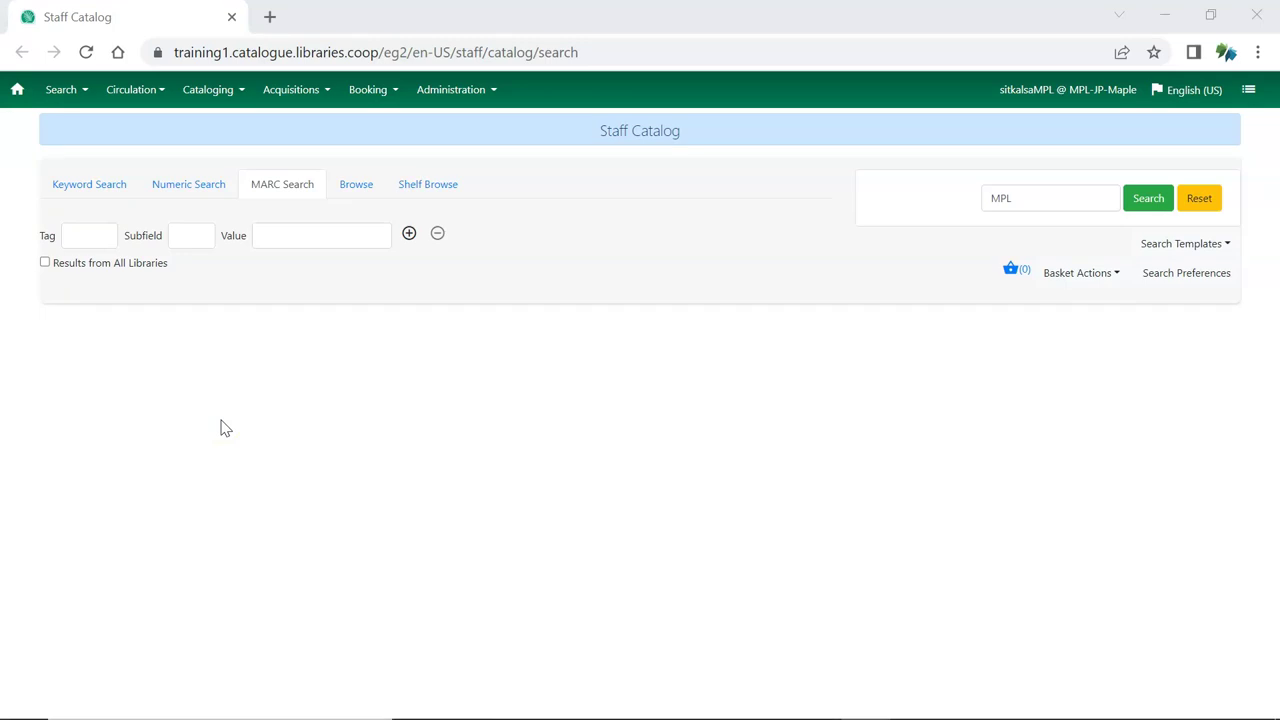
- Run a MARC search for tag 300, subfield e, value '1 cd'
left_click(97, 237)
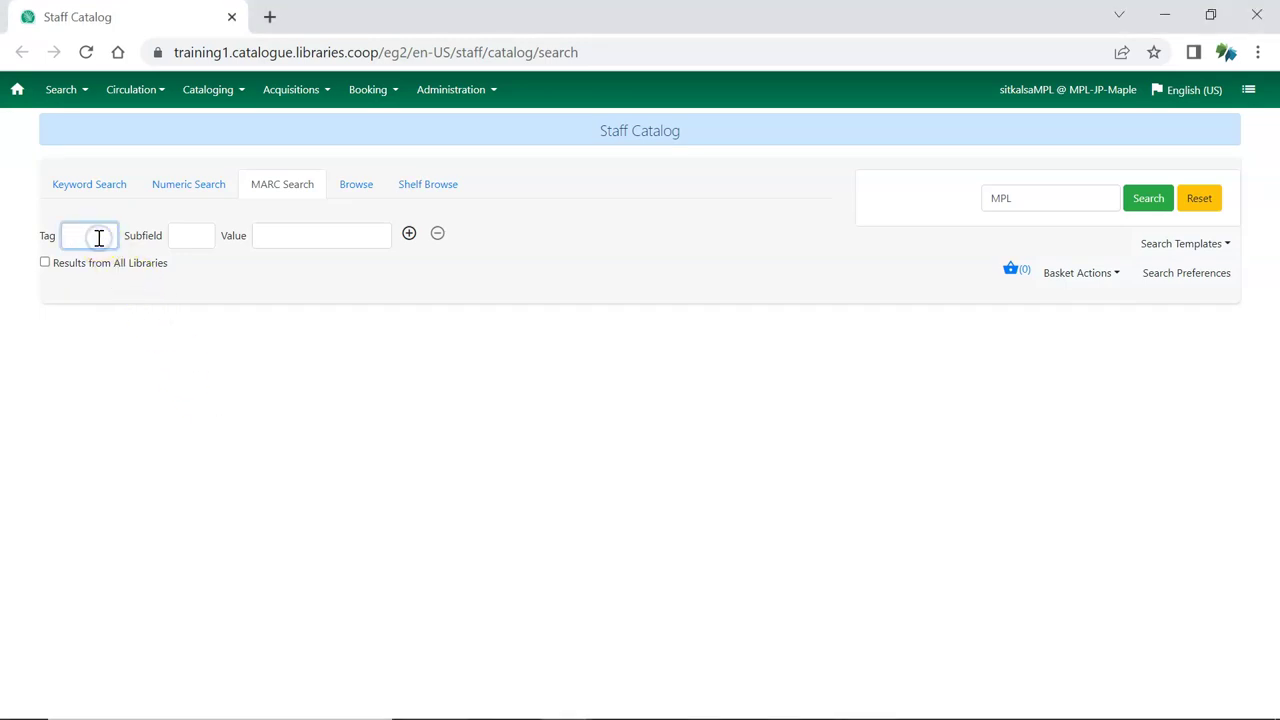
type("300")
left_click(193, 233)
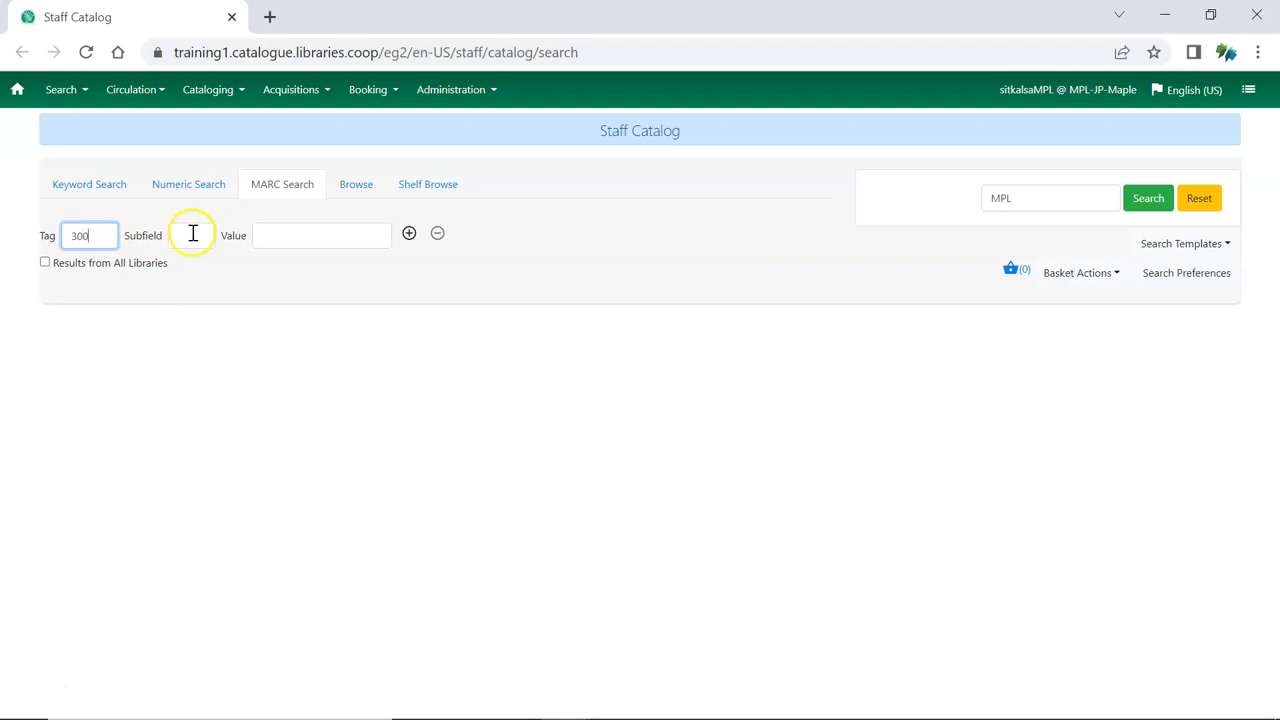
left_click(193, 233)
type("e")
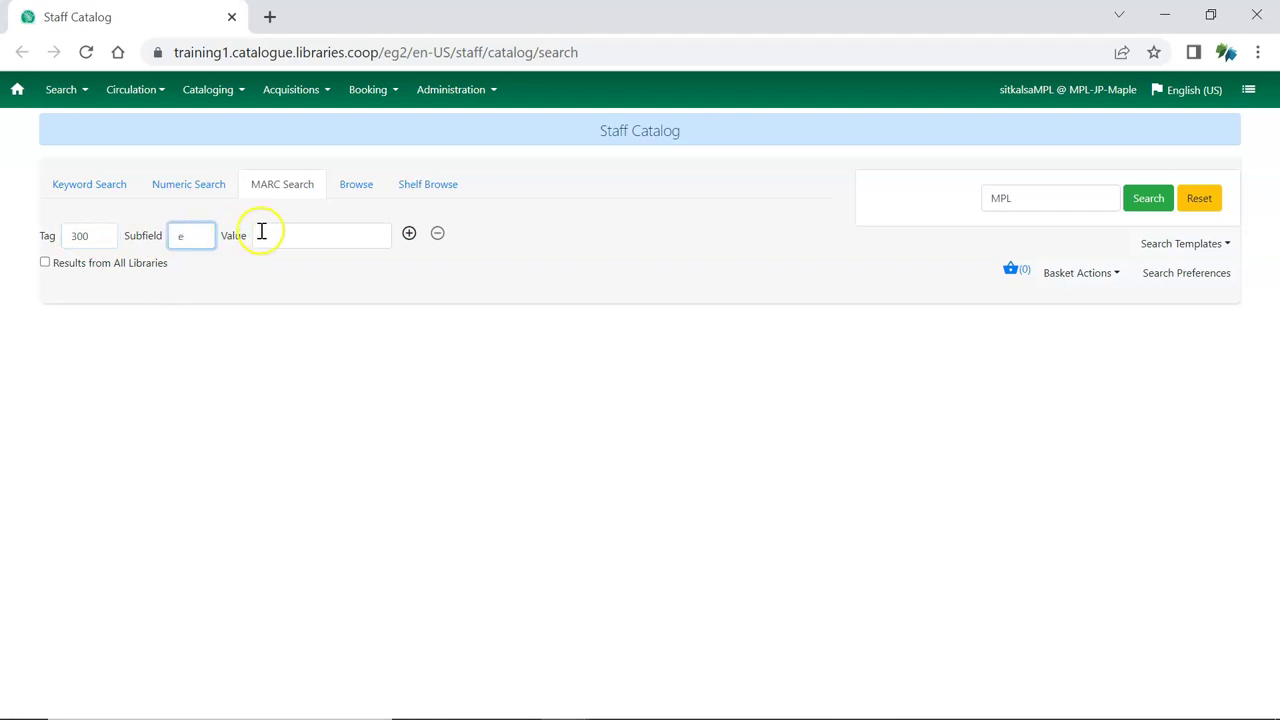
left_click(275, 234)
type("1")
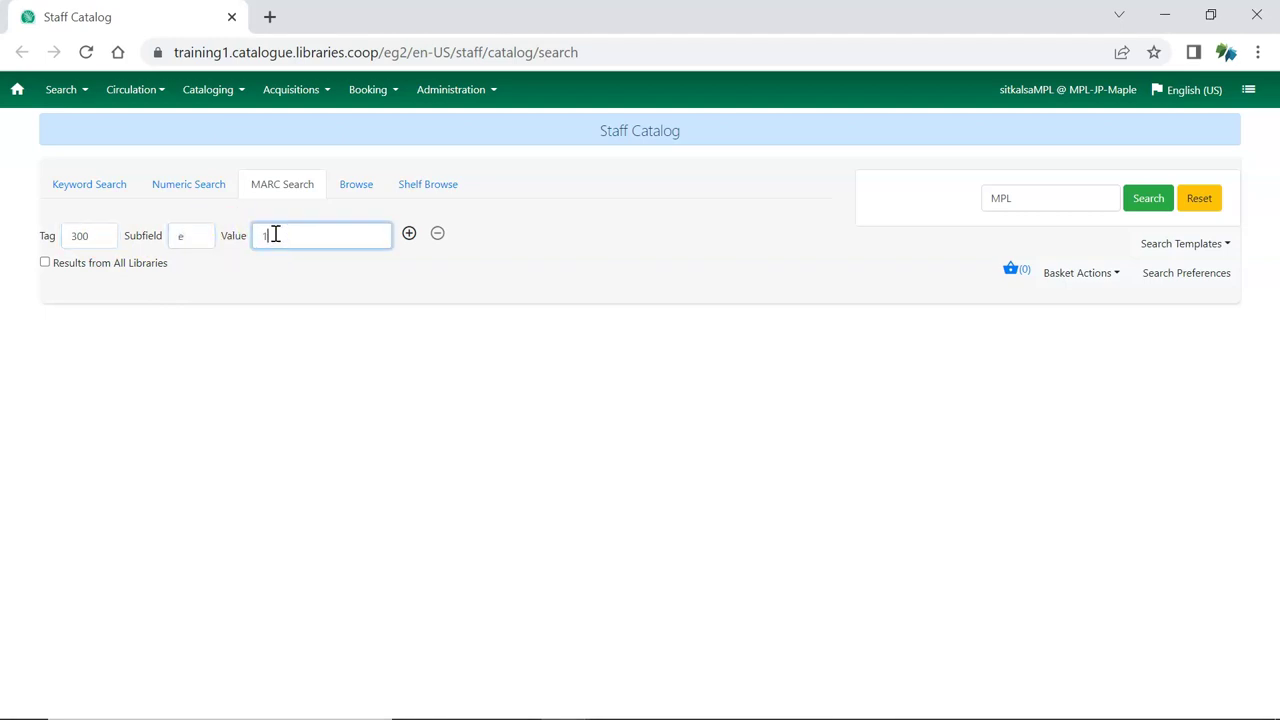
type(" cd")
left_click(1143, 199)
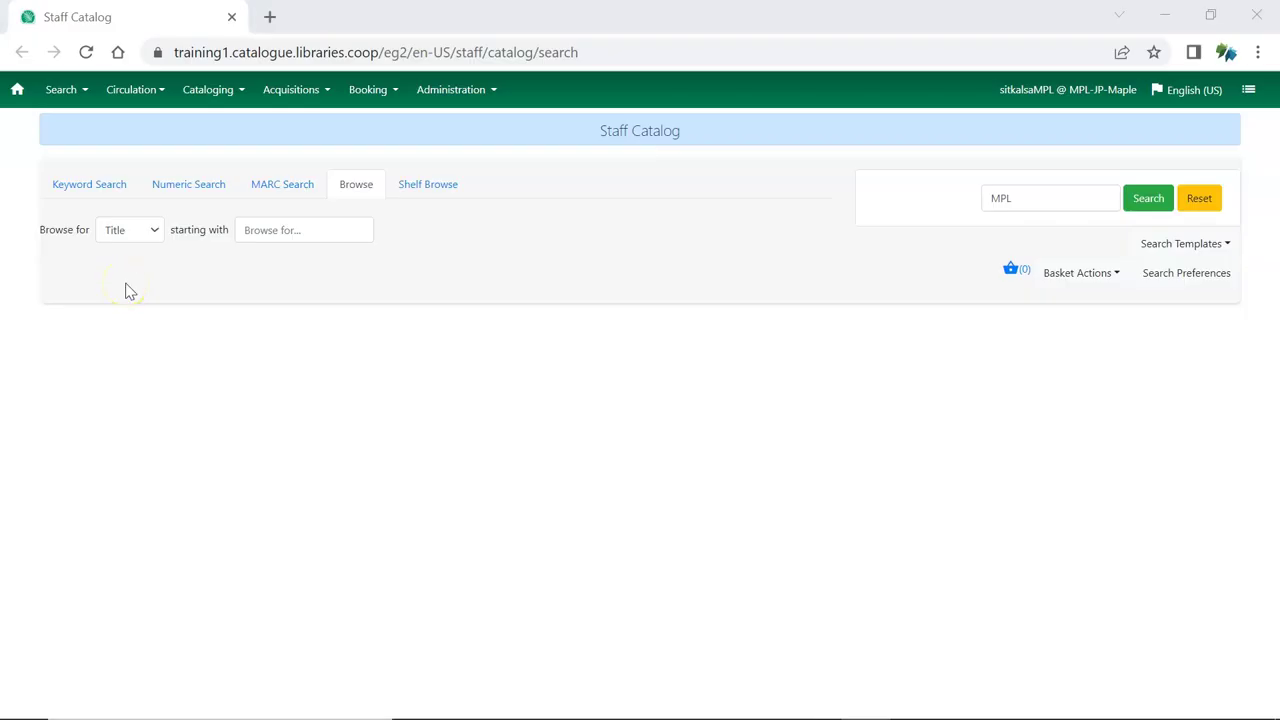
- Browse author headings starting with 'Brown'
left_click(155, 233)
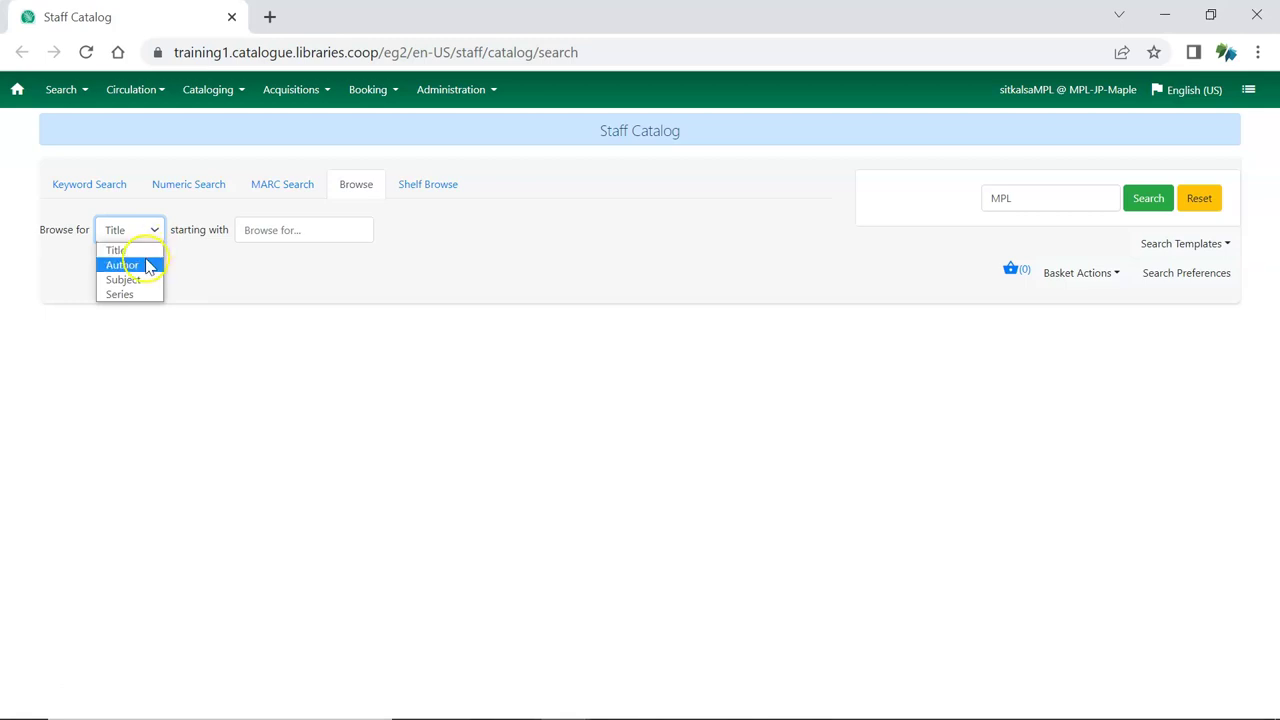
left_click(148, 264)
left_click(295, 232)
type("Brown")
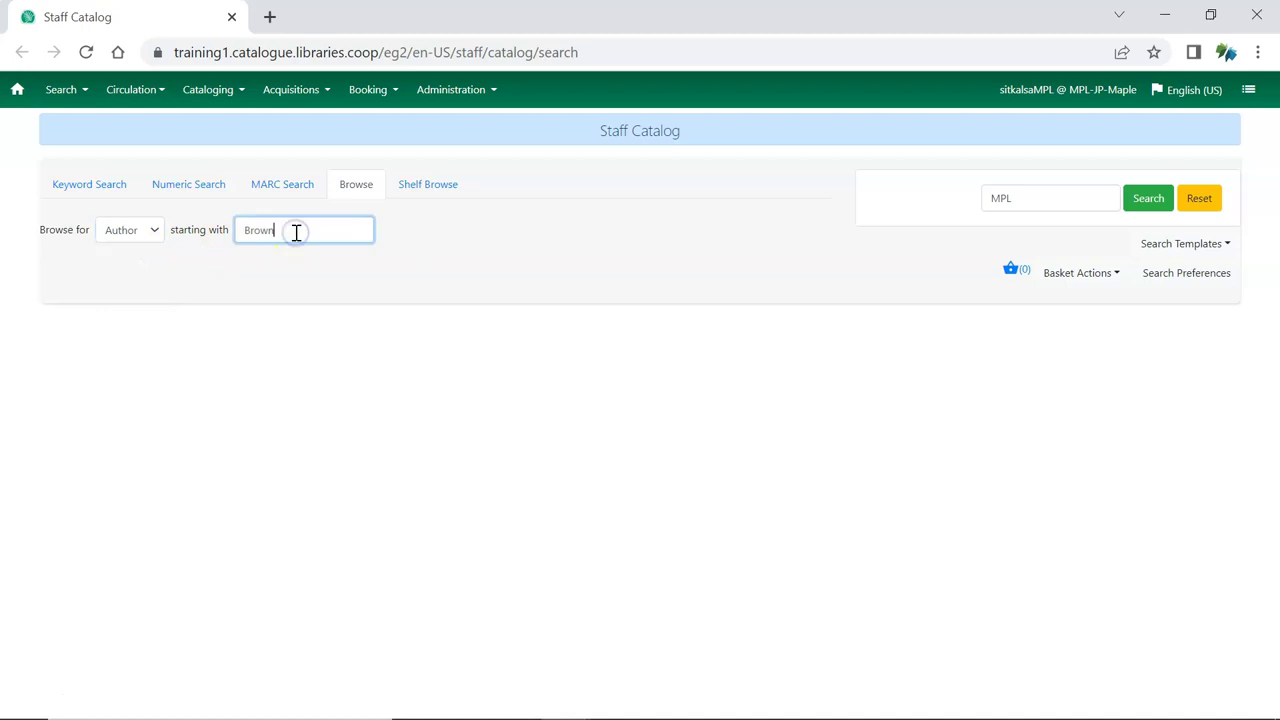
left_click(1145, 199)
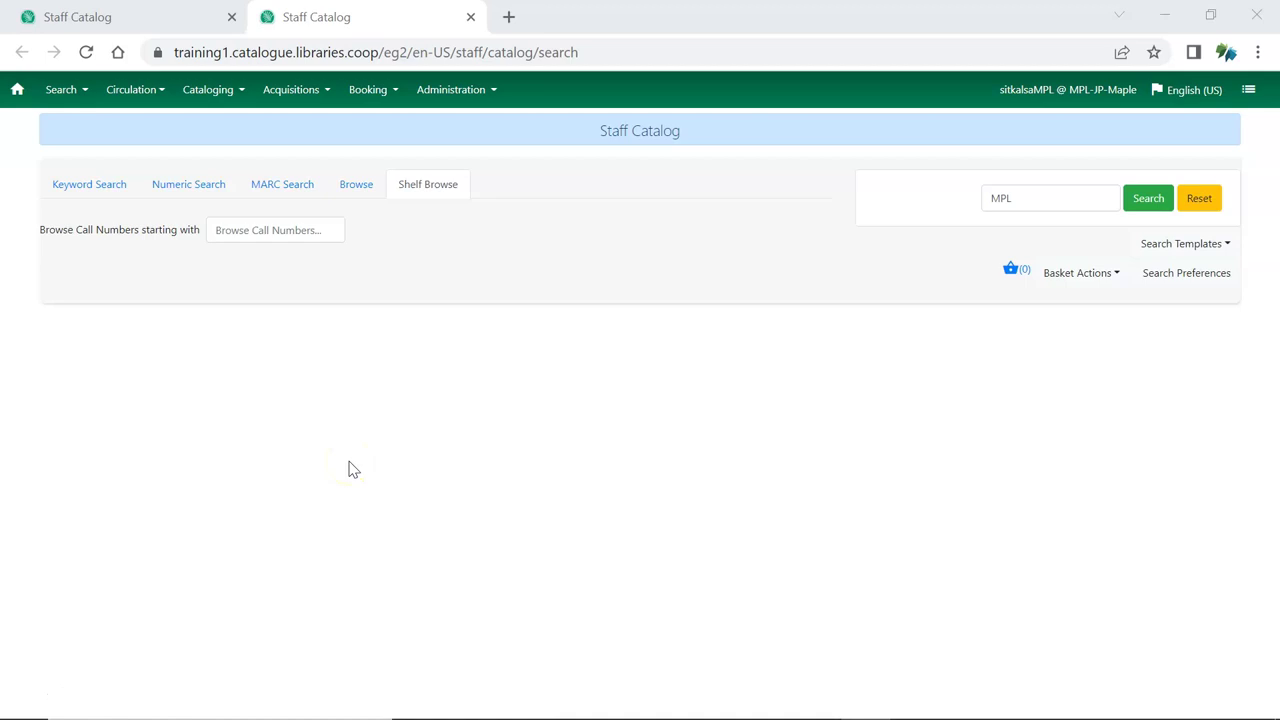
- Shelf-browse call numbers starting at 'FIC PET'
left_click(291, 232)
type("FIC PET")
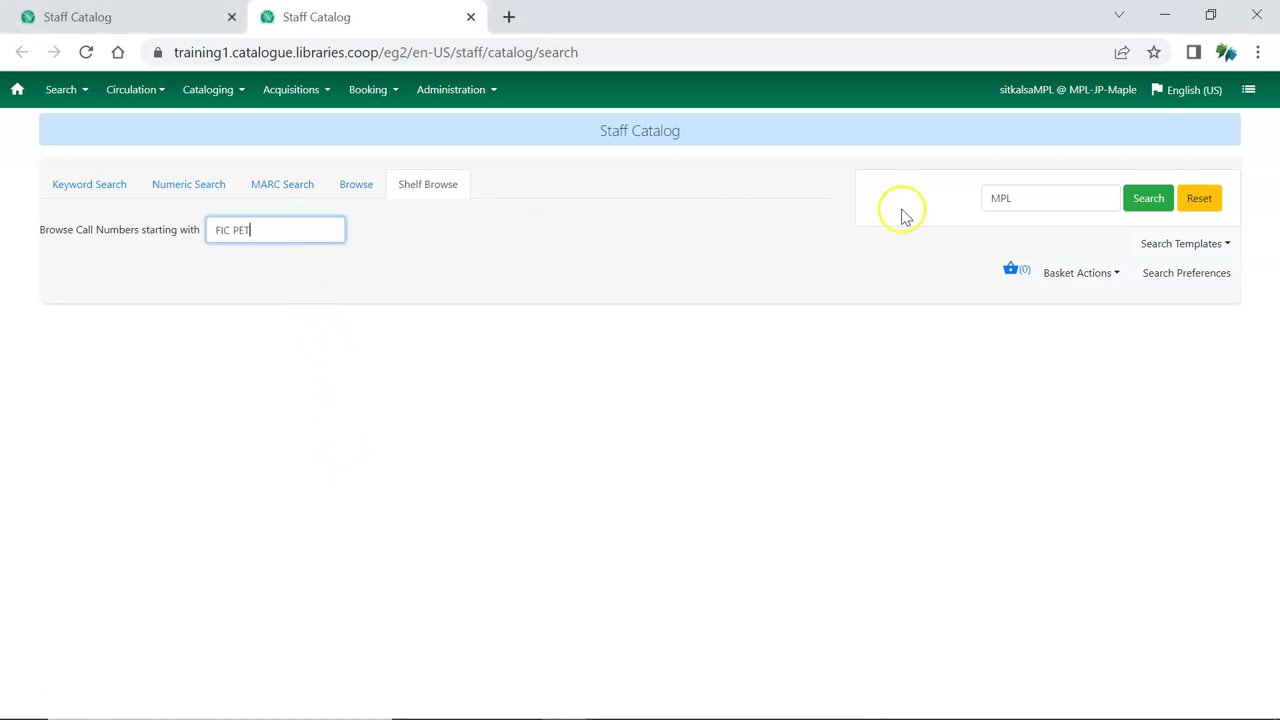
left_click(1160, 215)
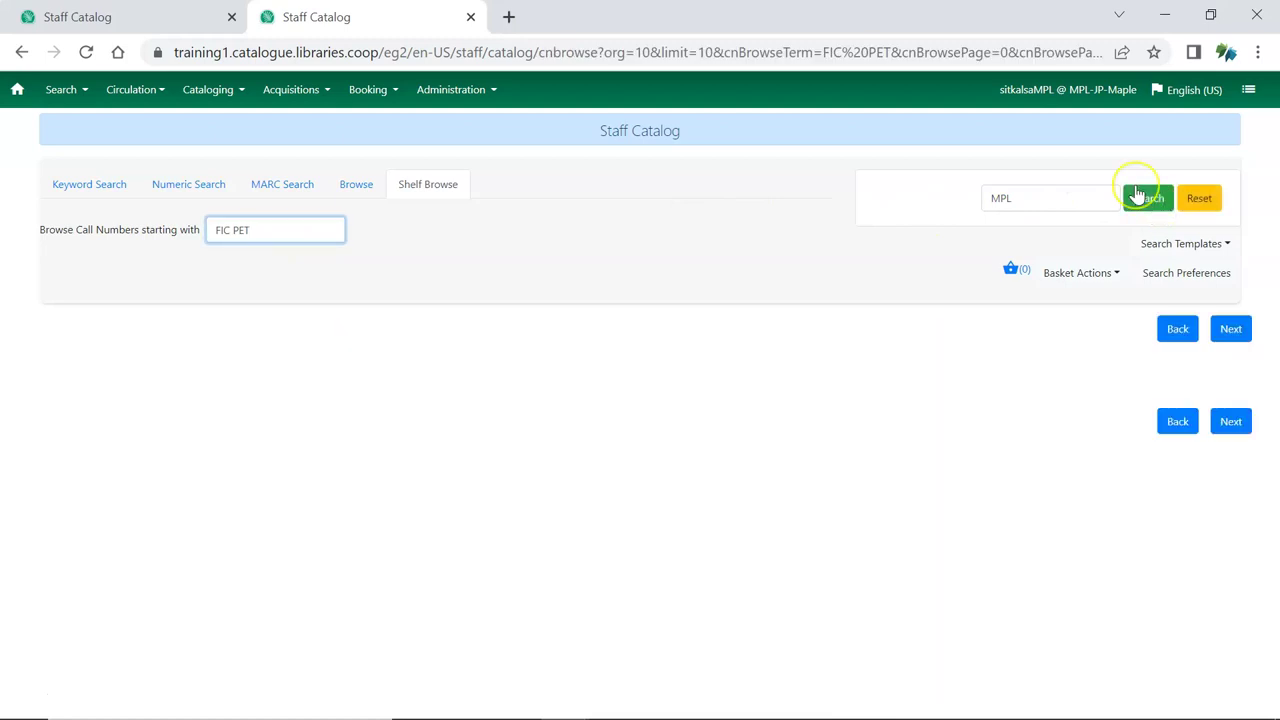